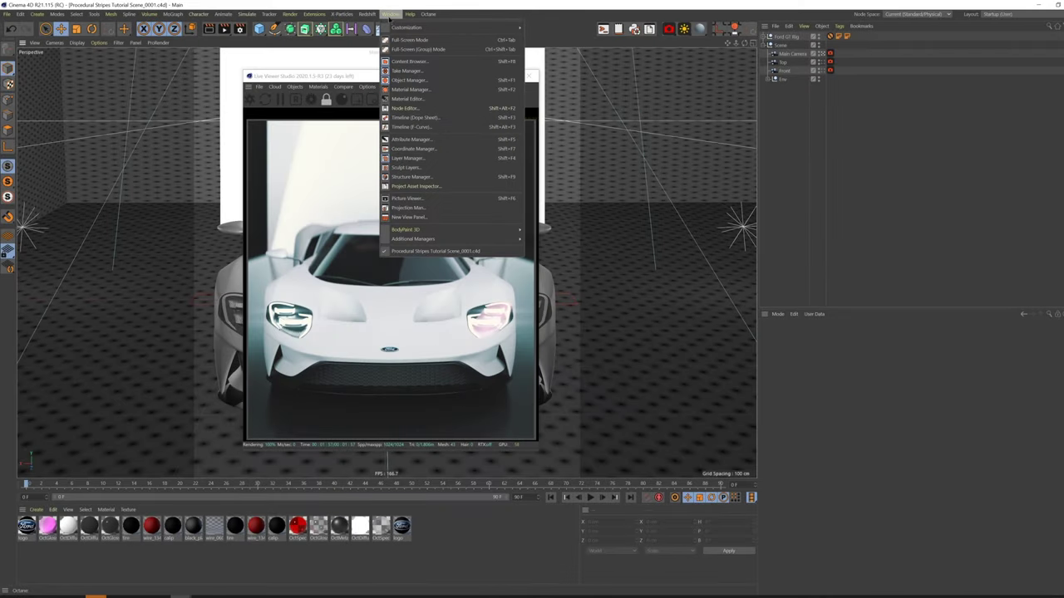
Load the Metallic - Default preset from the Pro Bundle's Standard Configurators, Metallic Config. Presets folder in the Content Browser.
{"action": "left_click", "coordinate": [416, 62]}
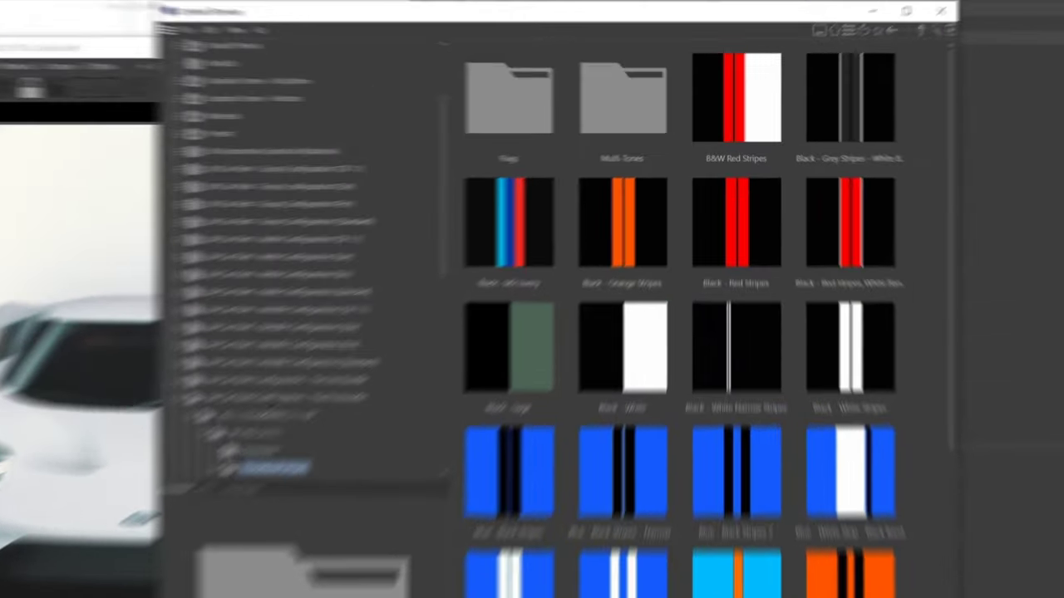
{"action": "left_click", "coordinate": [470, 279]}
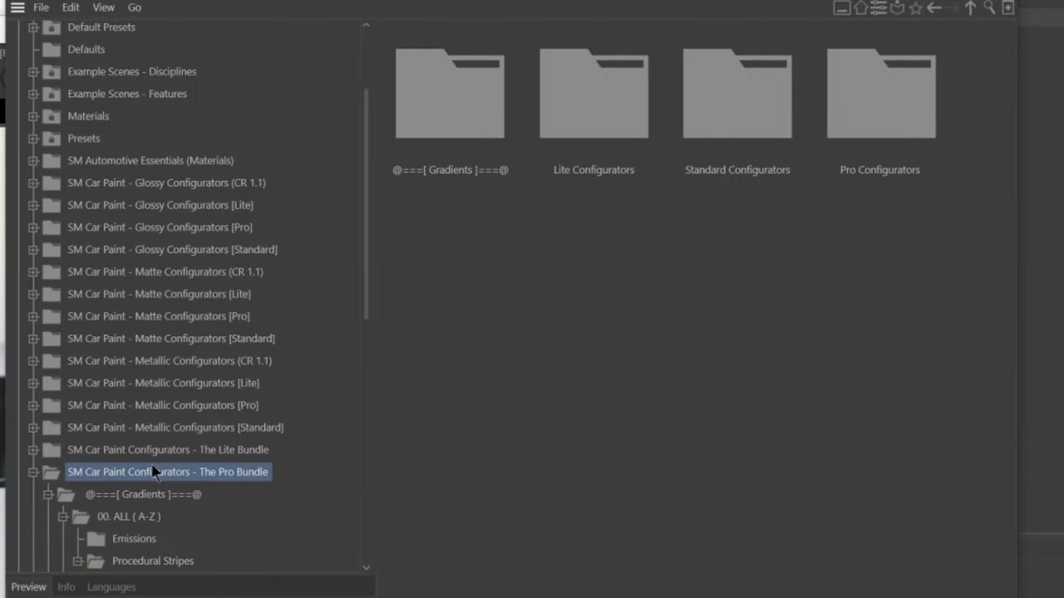
{"action": "double_click", "coordinate": [735, 130]}
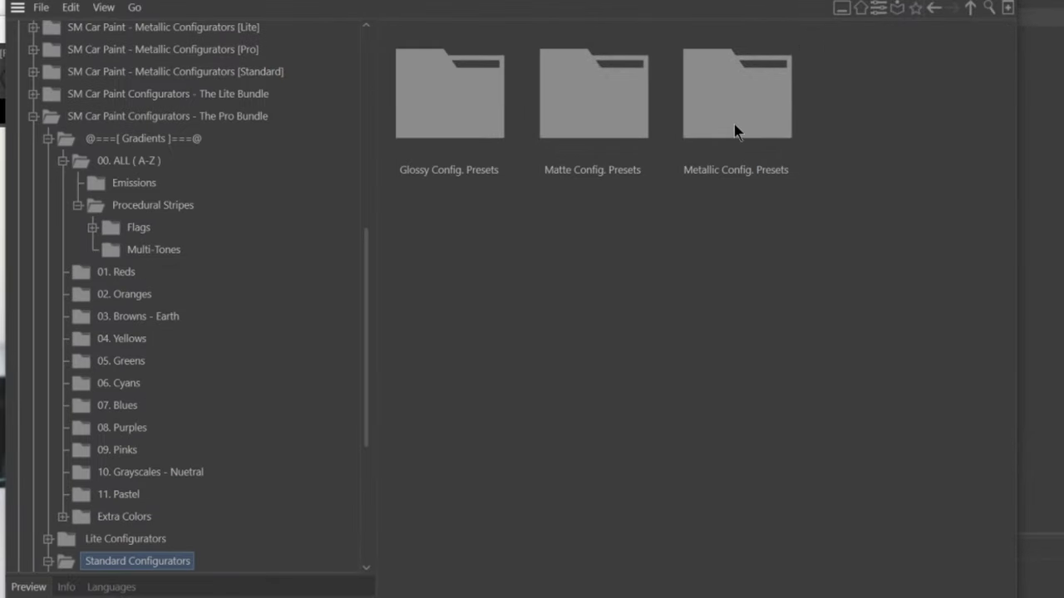
{"action": "double_click", "coordinate": [735, 131]}
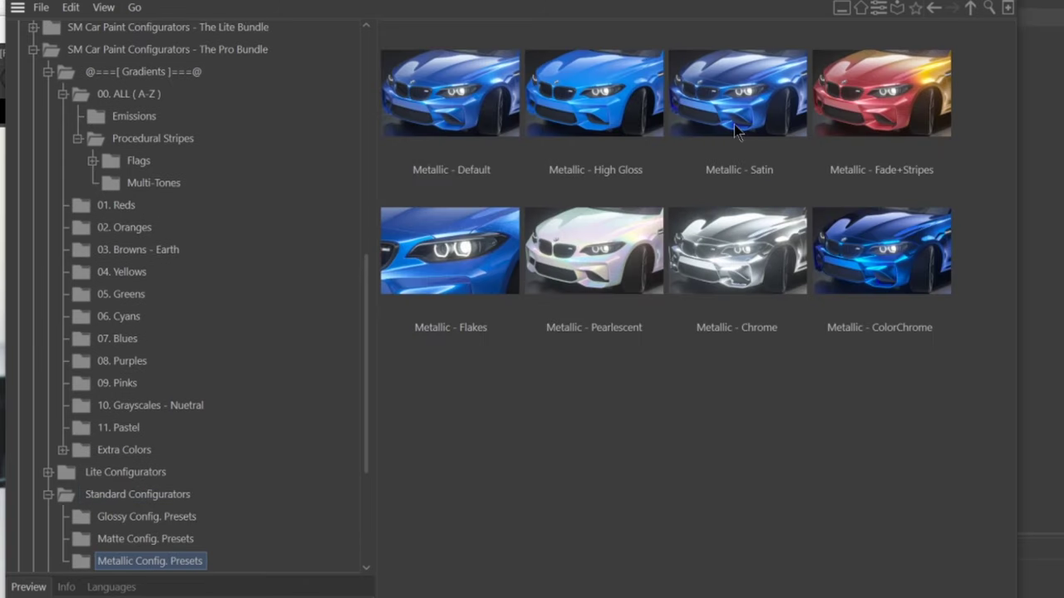
{"action": "left_click", "coordinate": [880, 123]}
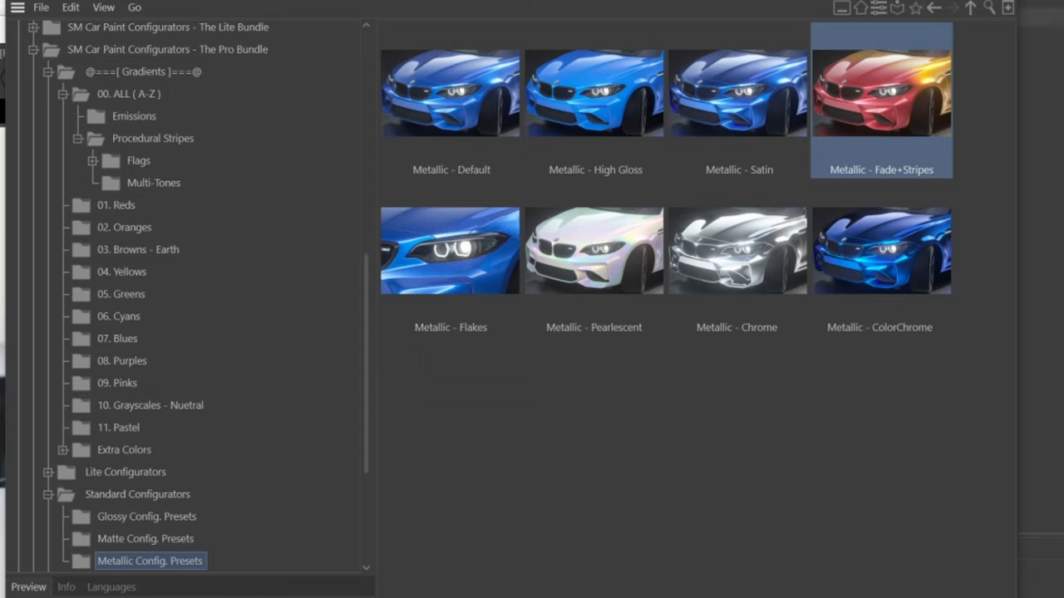
{"action": "left_click", "coordinate": [480, 114]}
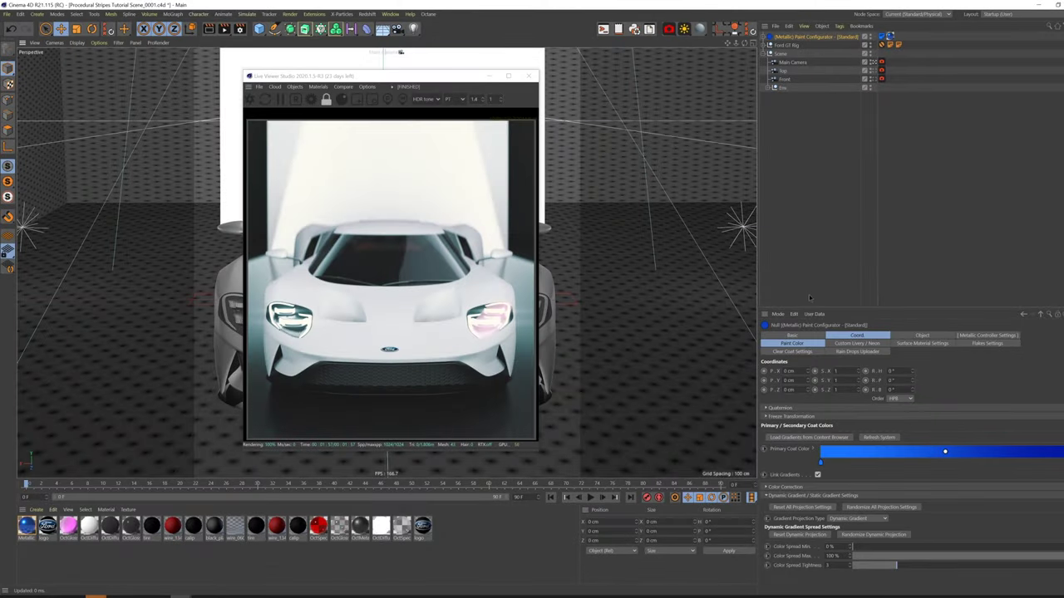
Show the configurator's Paint Color settings and apply the metallic car paint material to the car body.
{"action": "left_click", "coordinate": [794, 227]}
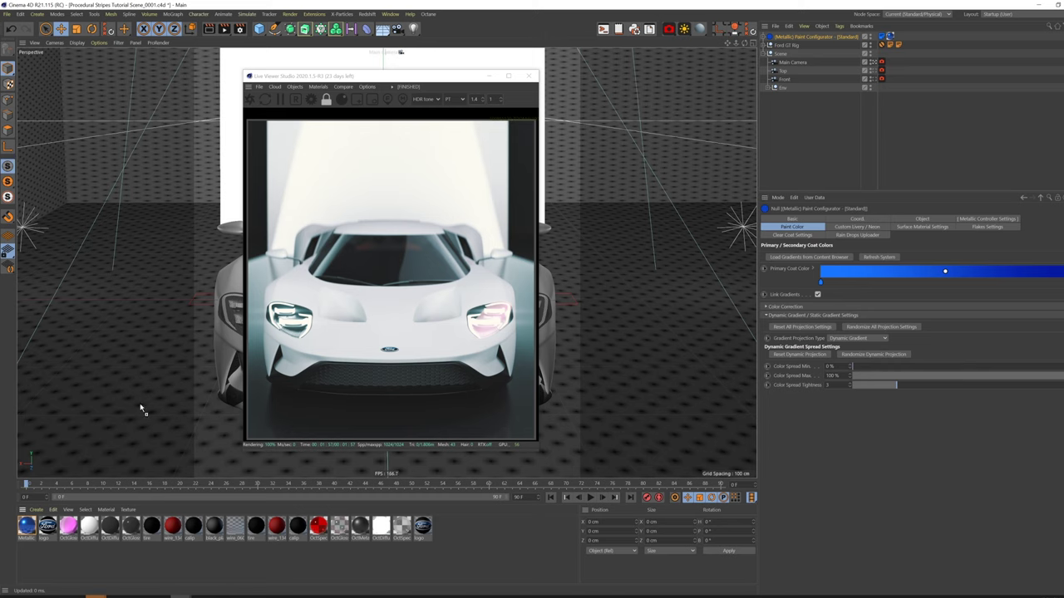
{"action": "left_click_drag", "start_coordinate": [141, 408], "coordinate": [232, 286]}
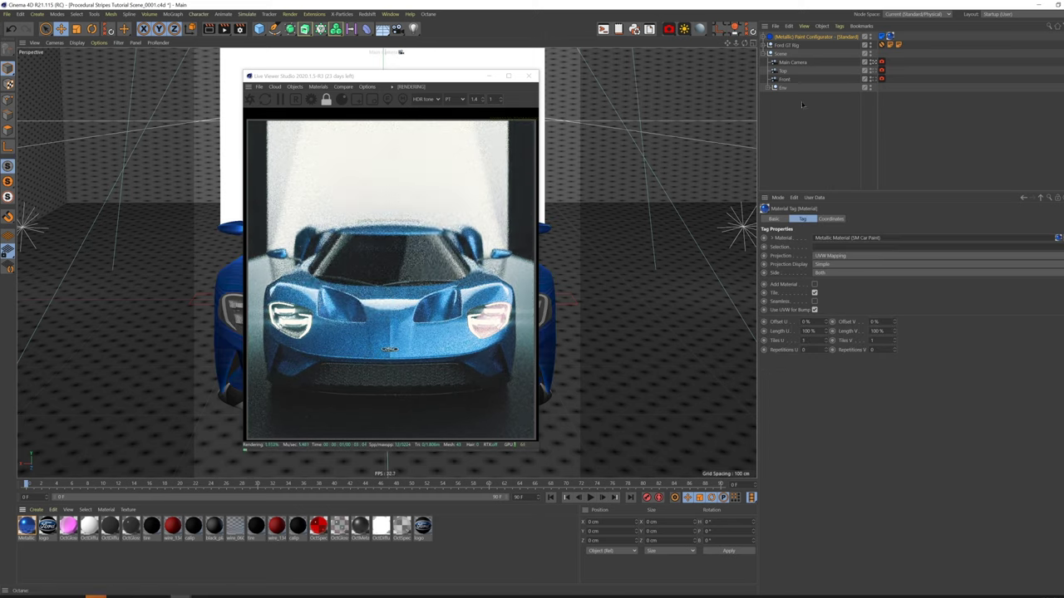
Bring both knots of the configurator's Primary Coat Color gradient together at about 46% to form a hard color edge.
{"action": "left_click", "coordinate": [798, 38]}
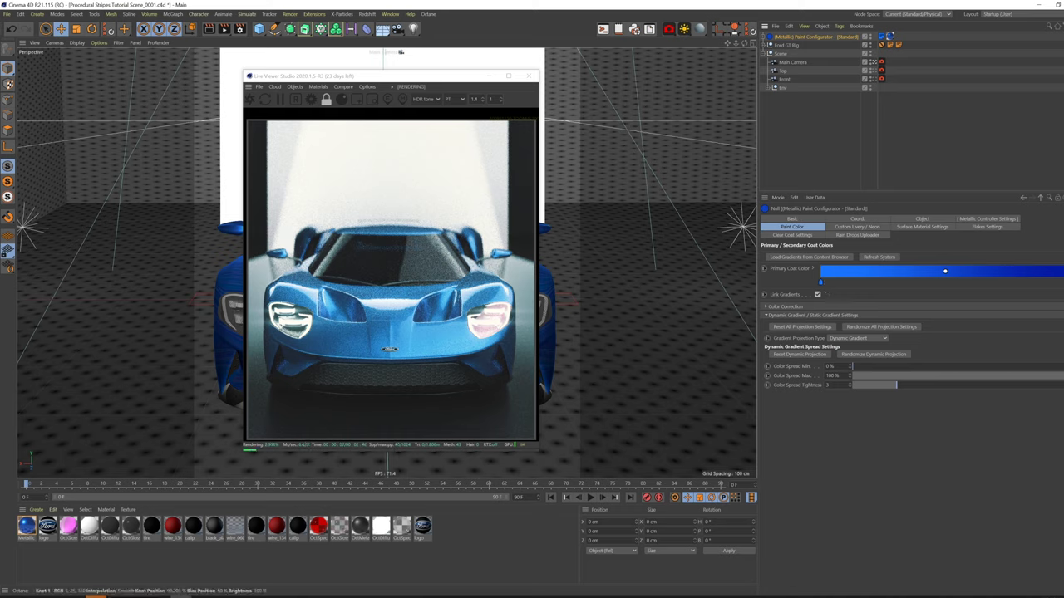
{"action": "left_click_drag", "start_coordinate": [1063, 284], "coordinate": [937, 284]}
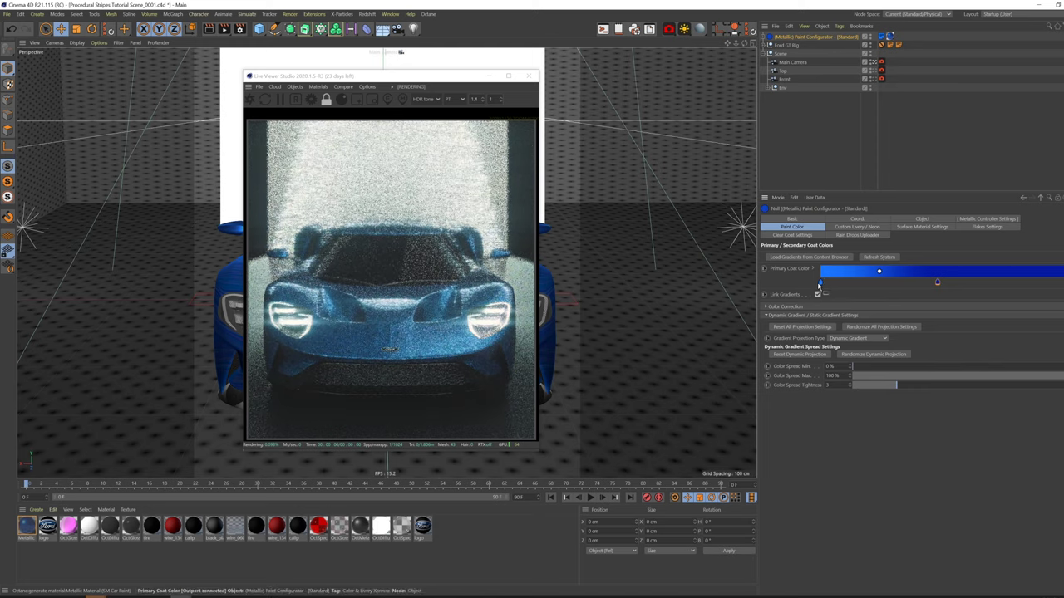
{"action": "left_click_drag", "start_coordinate": [818, 284], "coordinate": [936, 284]}
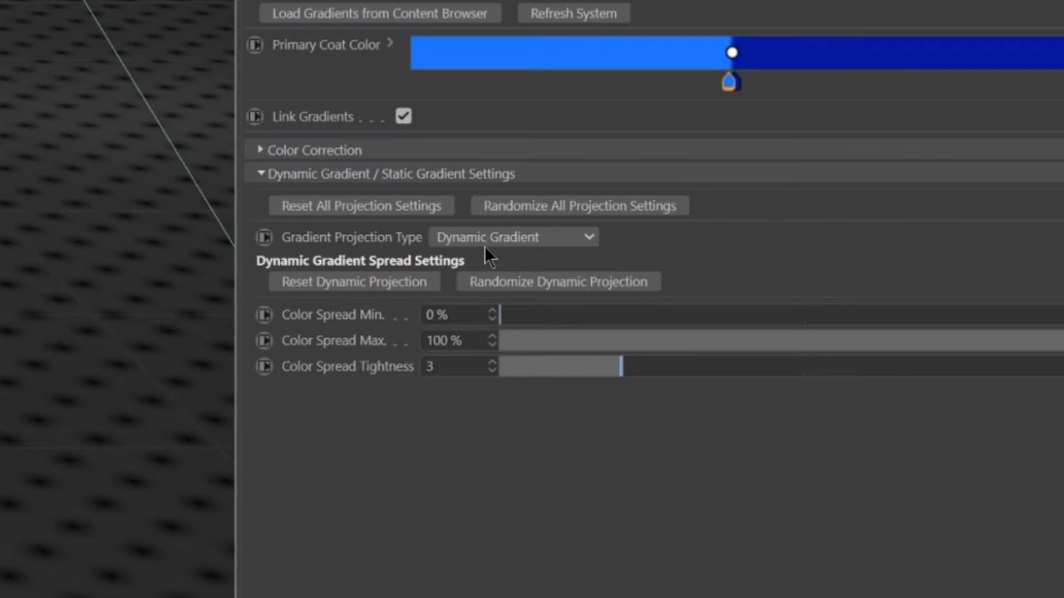
Set the Gradient Projection Type to Static Gradient, align the color knots and shift the projection along horizontal X.
{"action": "left_click", "coordinate": [533, 240]}
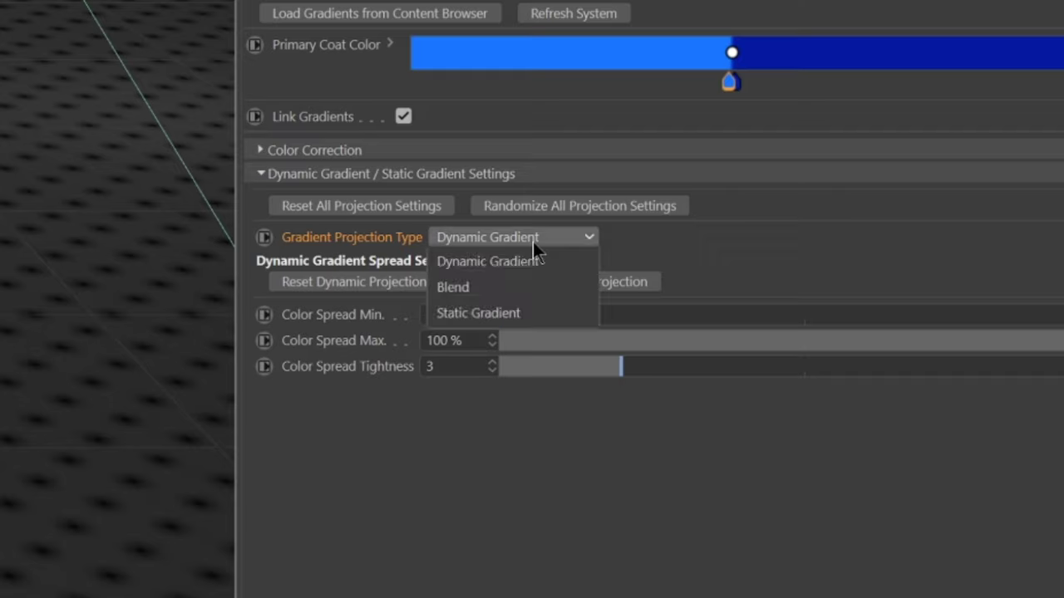
{"action": "left_click", "coordinate": [500, 312]}
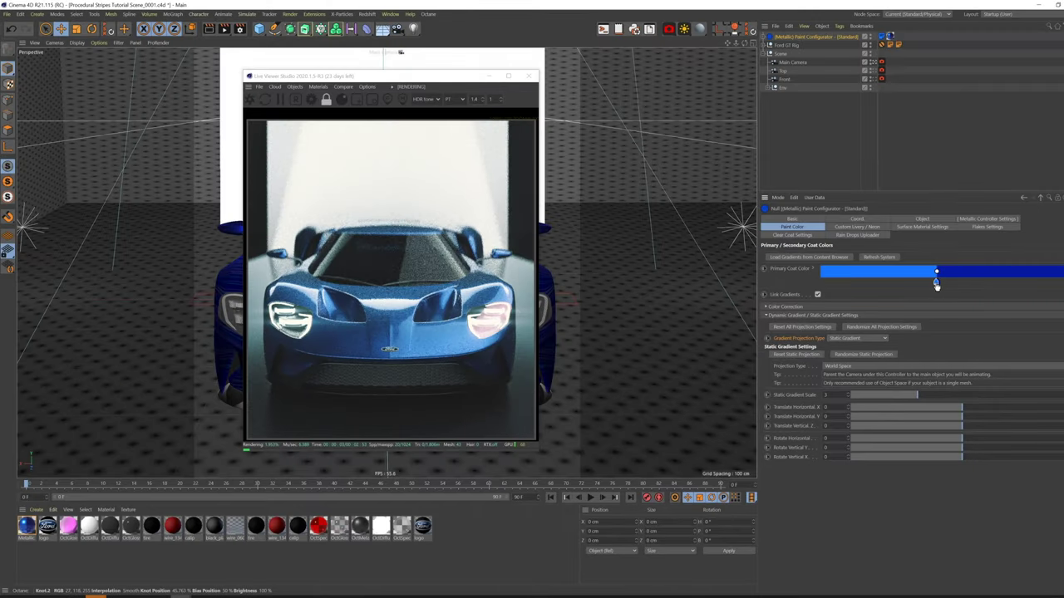
{"action": "left_click_drag", "start_coordinate": [937, 284], "coordinate": [937, 284]}
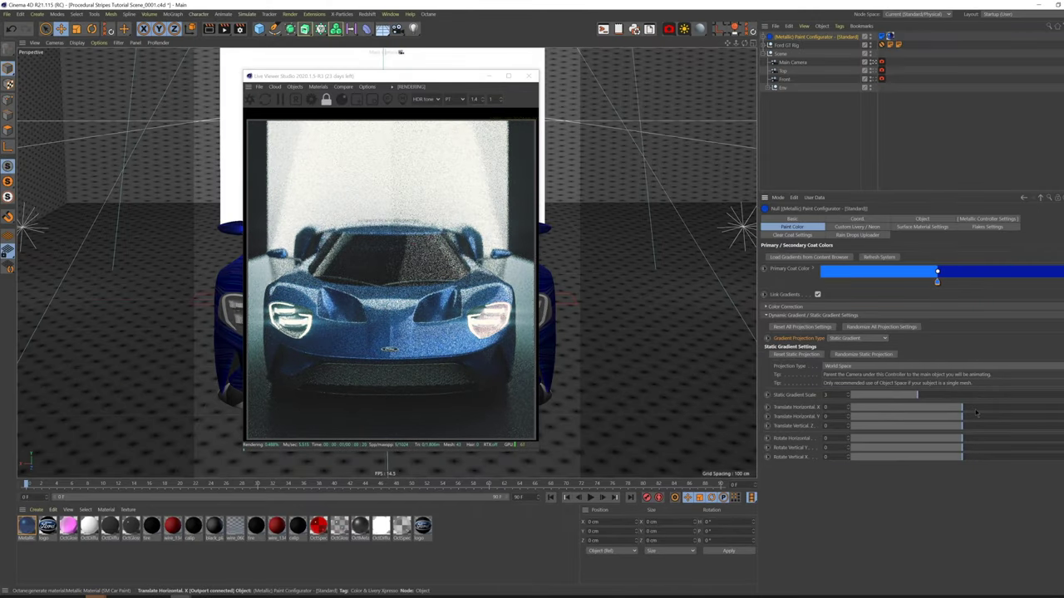
{"action": "left_click_drag", "start_coordinate": [963, 408], "coordinate": [937, 405]}
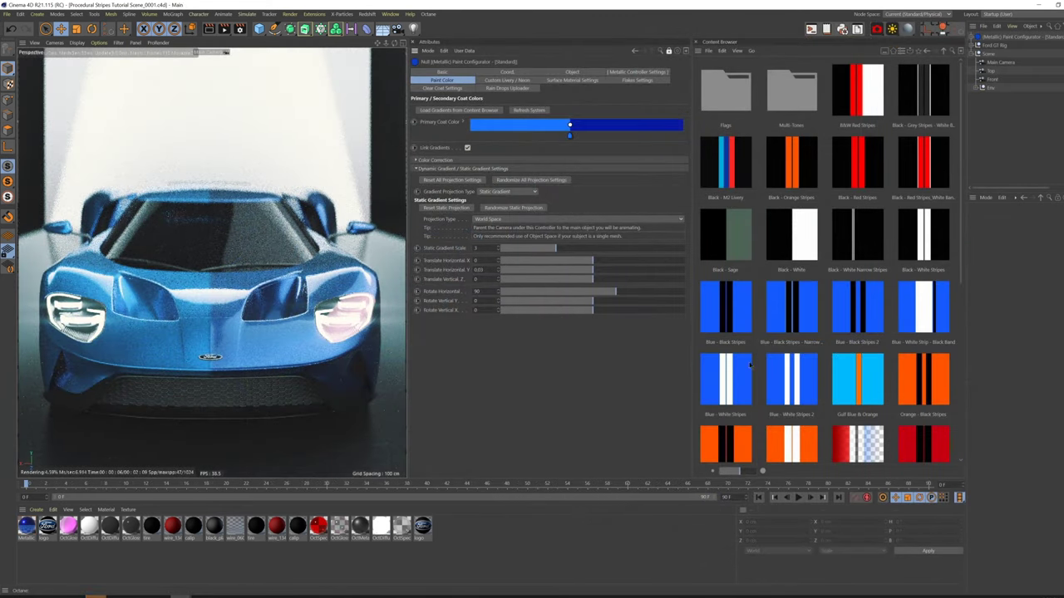
Load the Blue - White Stripes gradient into the Primary Coat Color and reduce the Static Gradient Scale to 0.449.
{"action": "left_click", "coordinate": [734, 384]}
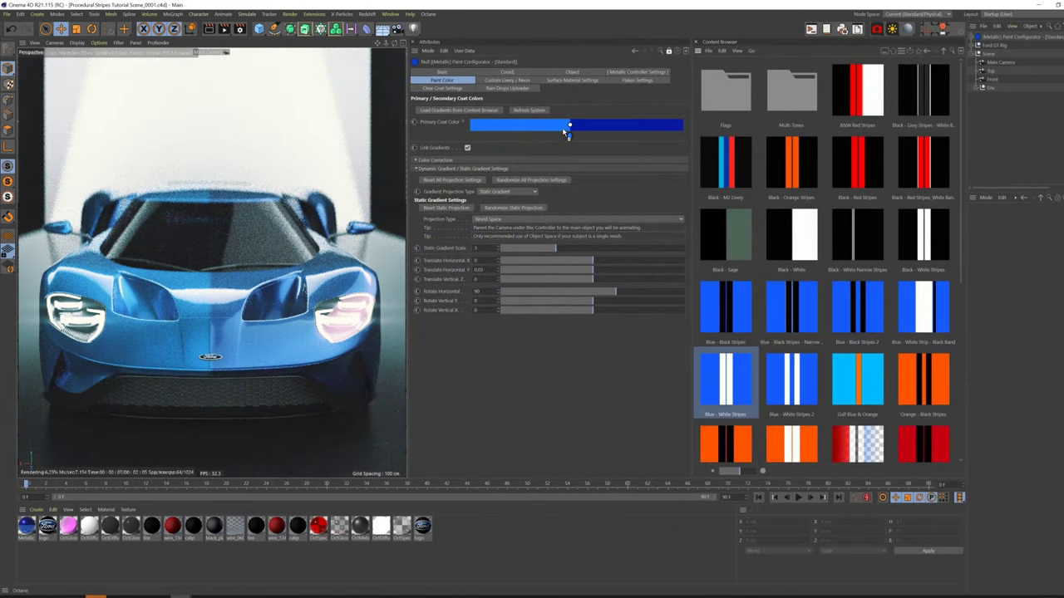
{"action": "left_click_drag", "start_coordinate": [566, 133], "coordinate": [564, 135]}
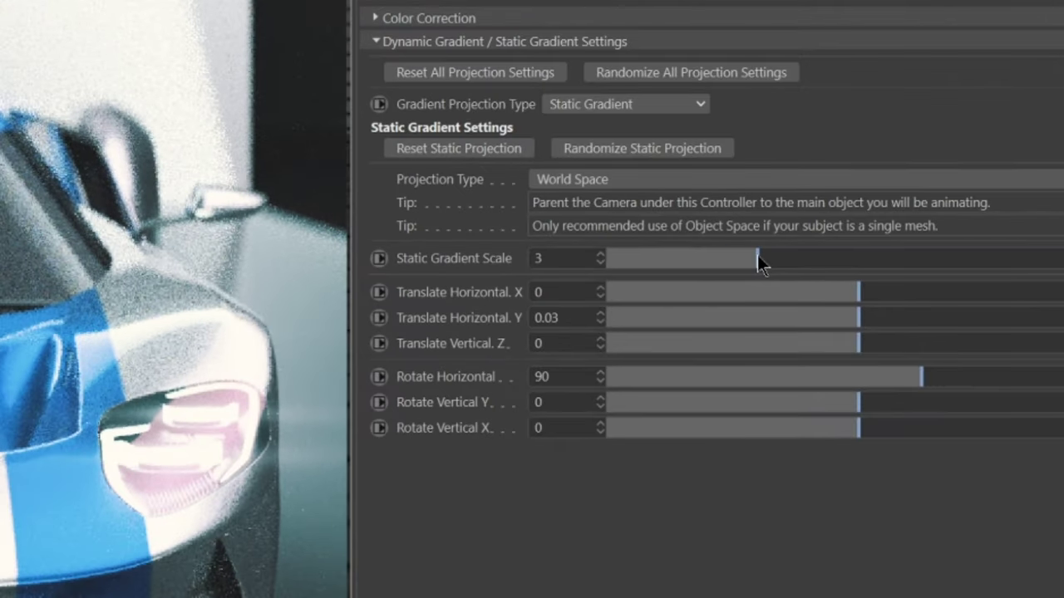
{"action": "left_click", "coordinate": [556, 250]}
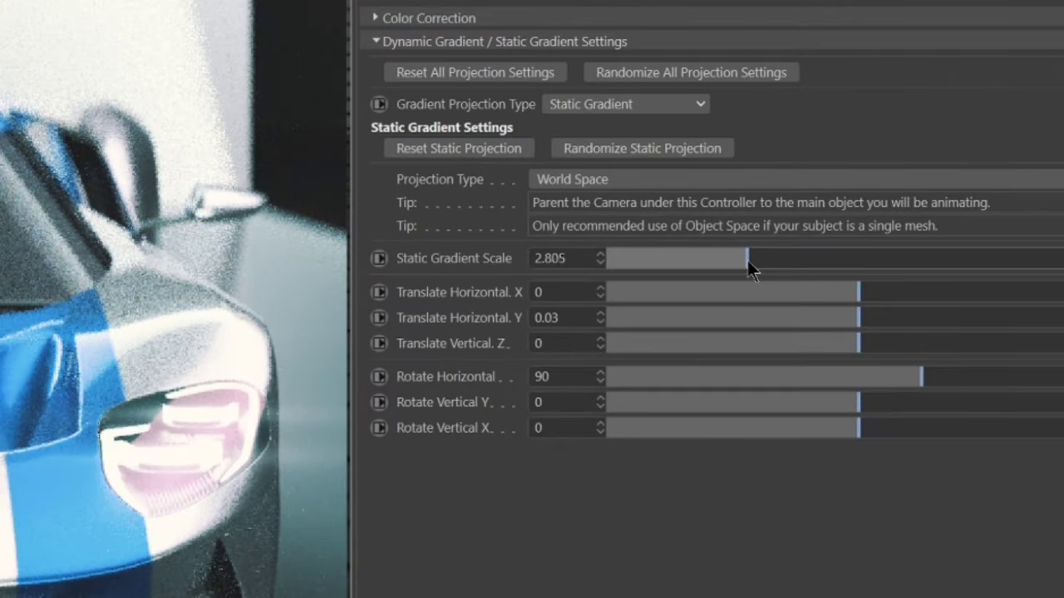
{"action": "left_click_drag", "start_coordinate": [735, 262], "coordinate": [623, 266]}
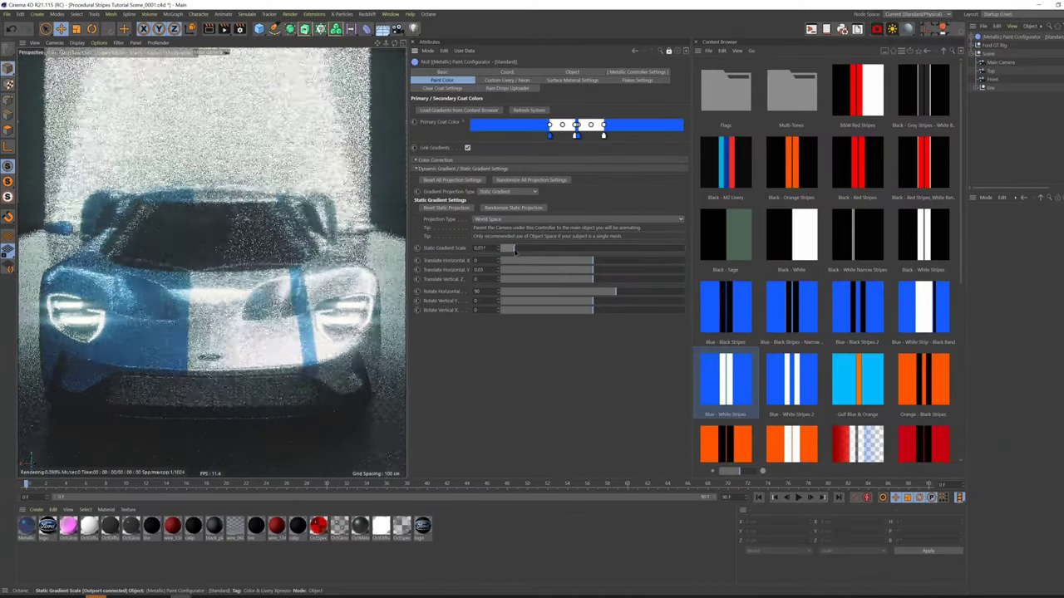
{"action": "left_click_drag", "start_coordinate": [514, 252], "coordinate": [508, 252]}
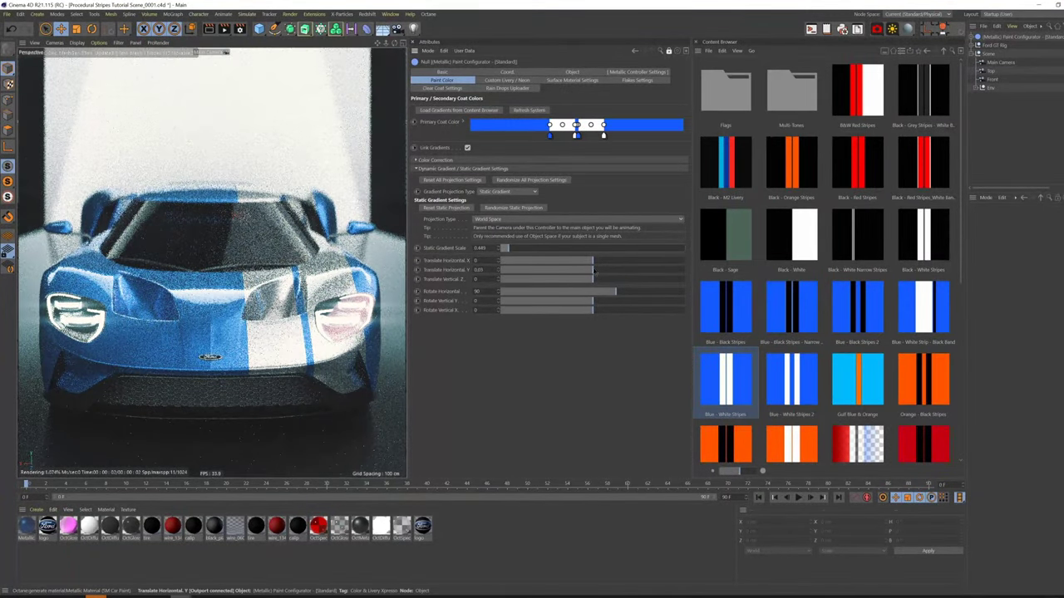
Center the stripes on the car by setting Translate Horizontal Y to 0.
{"action": "left_click", "coordinate": [497, 268]}
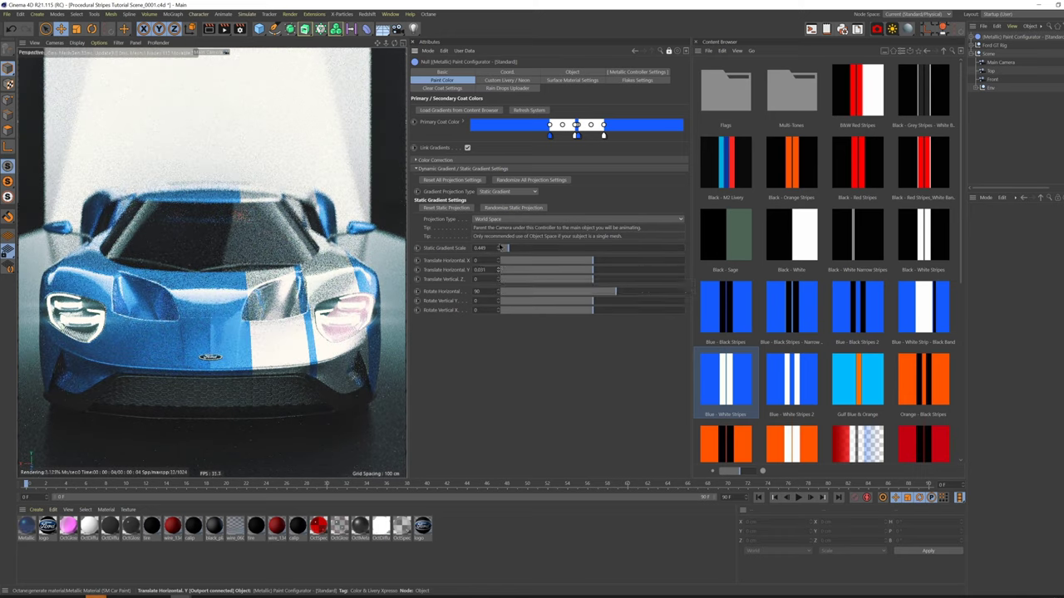
{"action": "left_click_drag", "start_coordinate": [498, 270], "coordinate": [498, 285]}
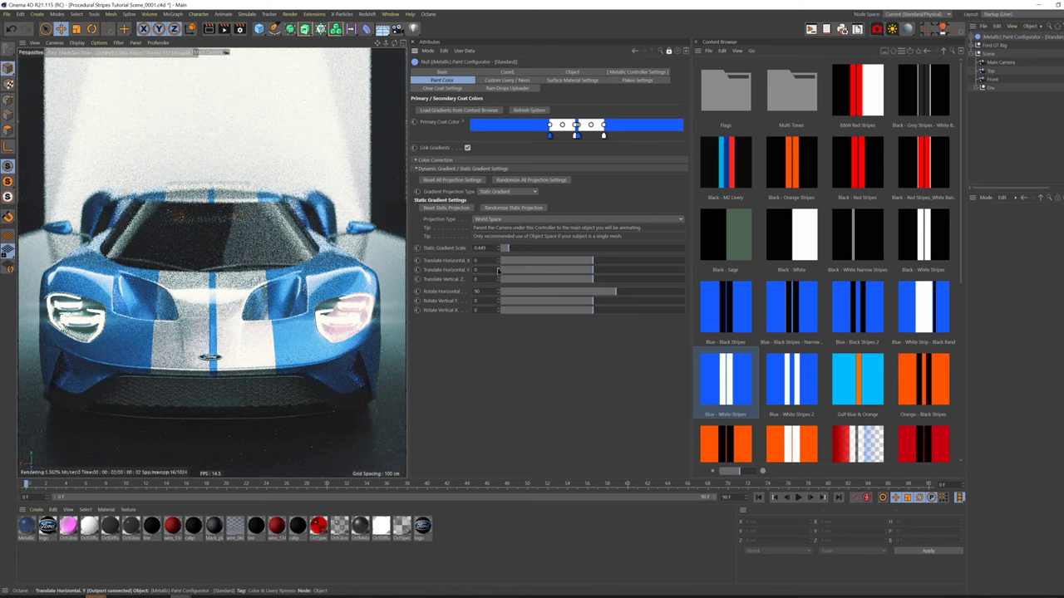
{"action": "left_click_drag", "start_coordinate": [498, 270], "coordinate": [498, 271]}
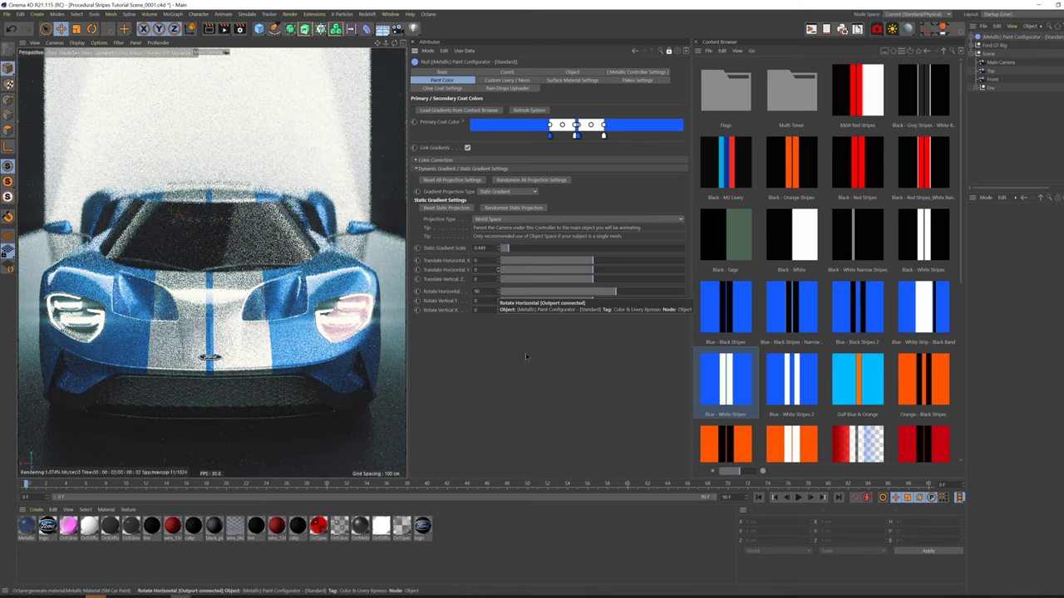
Set the Static Gradient Scale to 0.263 and Translate Horizontal X to 0.436.
{"action": "left_click_drag", "start_coordinate": [492, 248], "coordinate": [456, 251]}
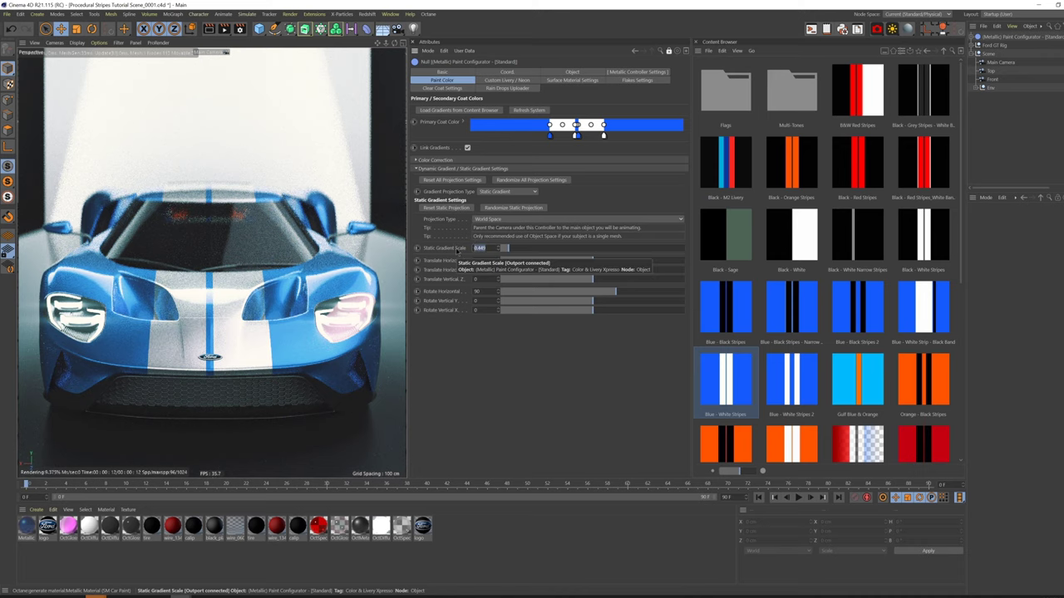
{"action": "type", "text": "0.263"}
{"action": "key", "text": "Return"}
{"action": "key", "text": "0"}
{"action": "double_click", "coordinate": [484, 261]}
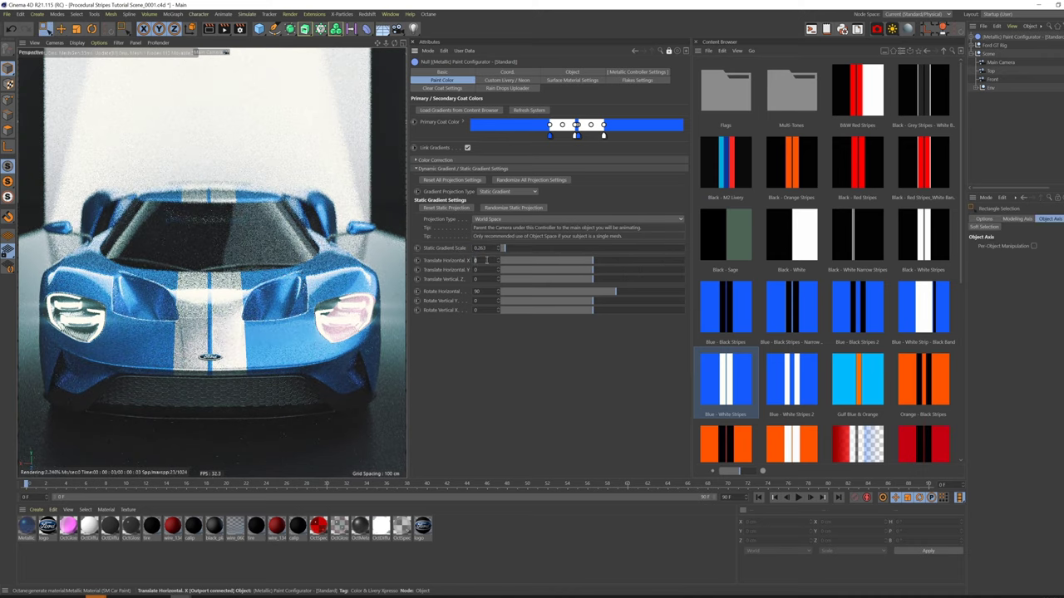
{"action": "type", "text": "0.436"}
{"action": "key", "text": "Return"}
Try the White - Martini and White - M2 Livery - on Black gradients as Primary Coat Color, nudging the latter's dark blue knot.
{"action": "scroll", "coordinate": [862, 331], "scroll_direction": "down", "scroll_amount": 5}
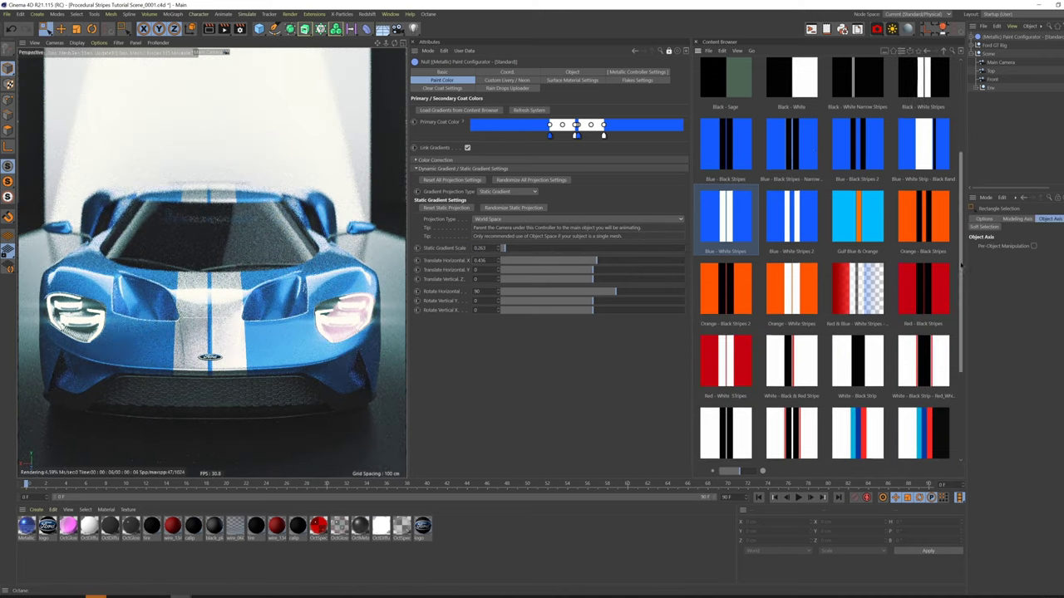
{"action": "double_click", "coordinate": [725, 350]}
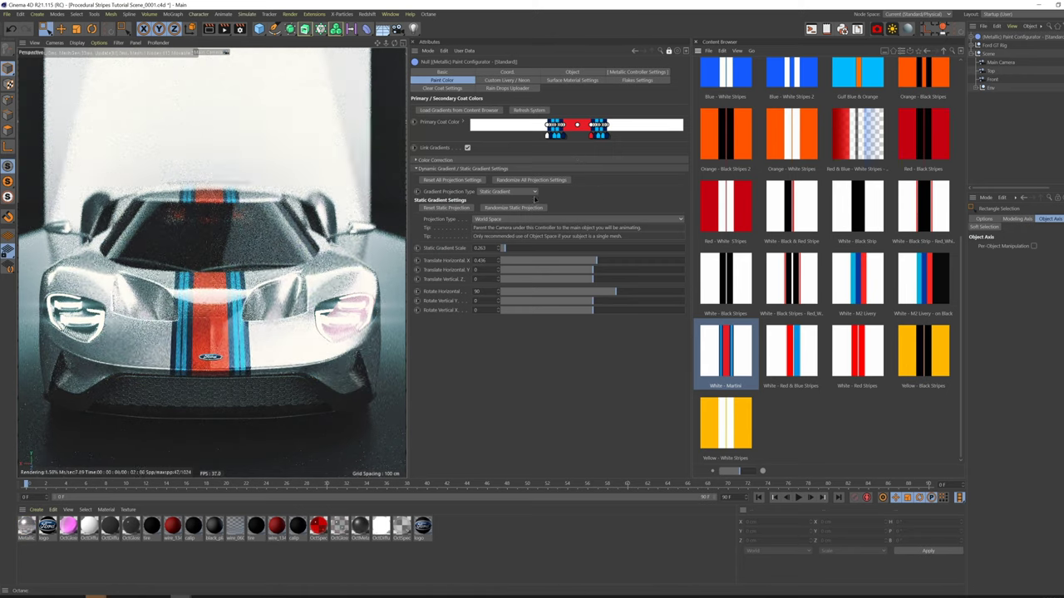
{"action": "double_click", "coordinate": [923, 279]}
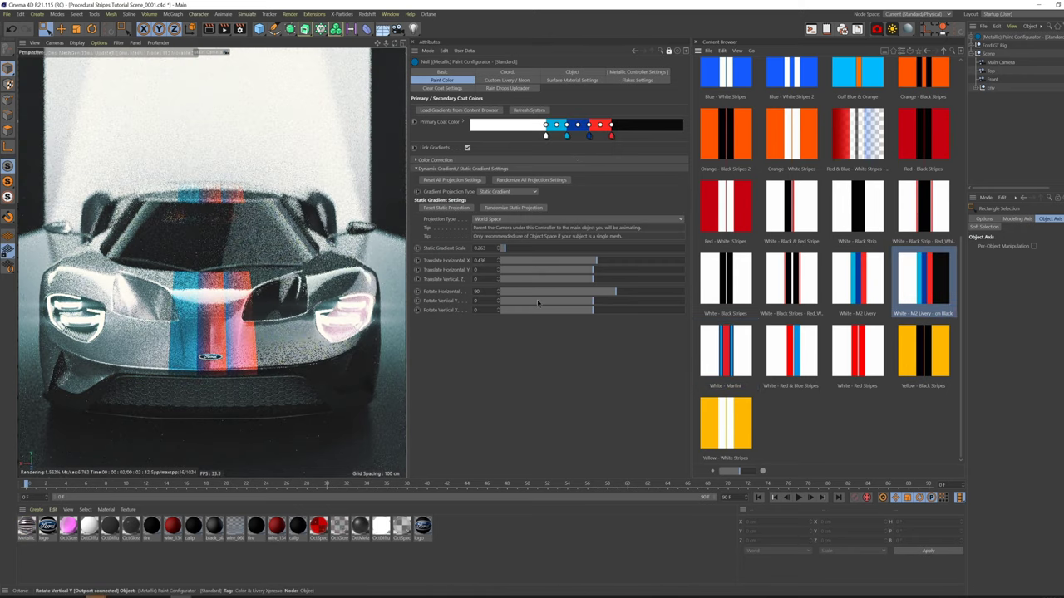
{"action": "left_click", "coordinate": [589, 136]}
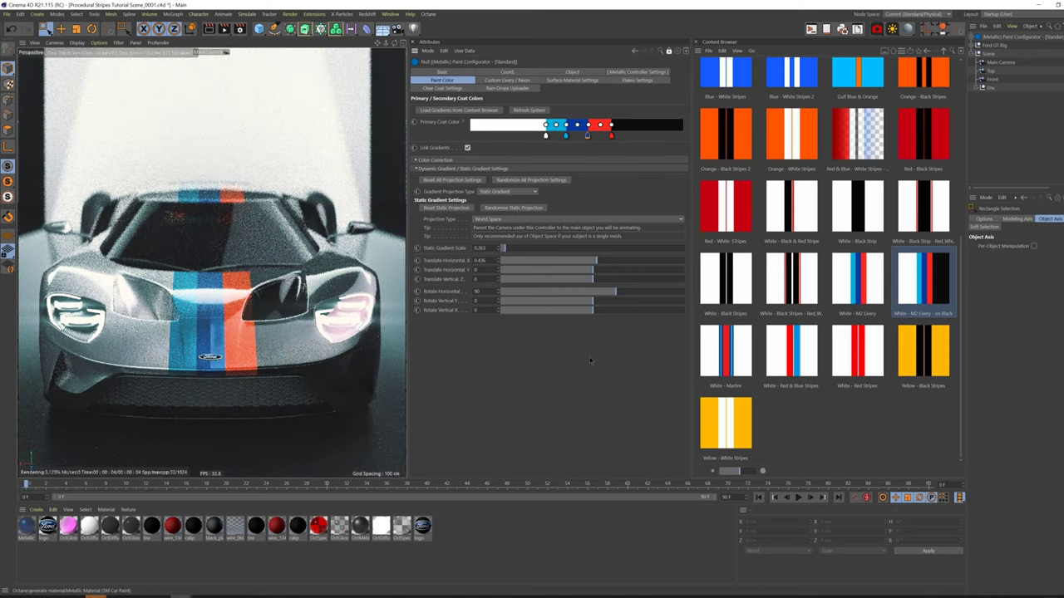
Check the stripes on the car through the Top camera and return to the Main Camera view.
{"action": "left_click_drag", "start_coordinate": [1033, 193], "coordinate": [1033, 188]}
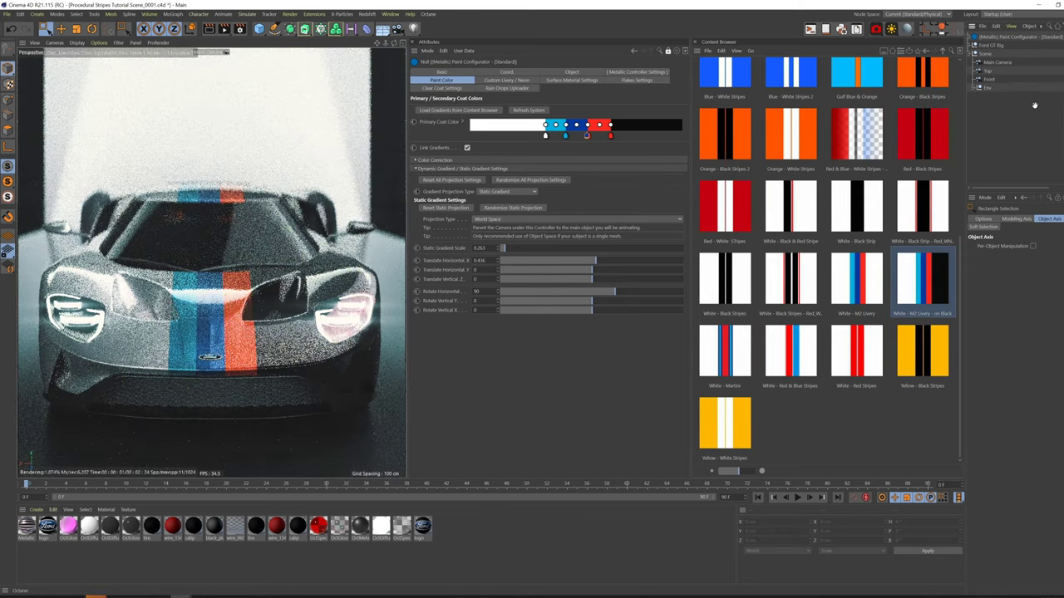
{"action": "left_click", "coordinate": [1060, 72]}
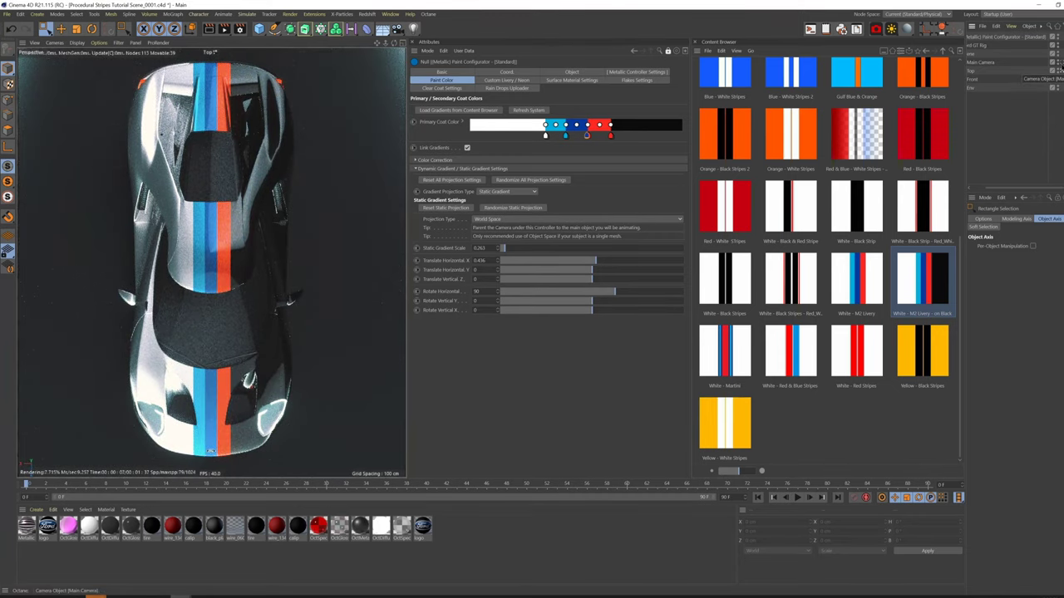
{"action": "left_click", "coordinate": [1061, 64]}
Apply the White - Black Stripes gradient to the Primary Coat Color, and replace it with the red gradient with white stripes.
{"action": "left_click_drag", "start_coordinate": [739, 287], "coordinate": [631, 128]}
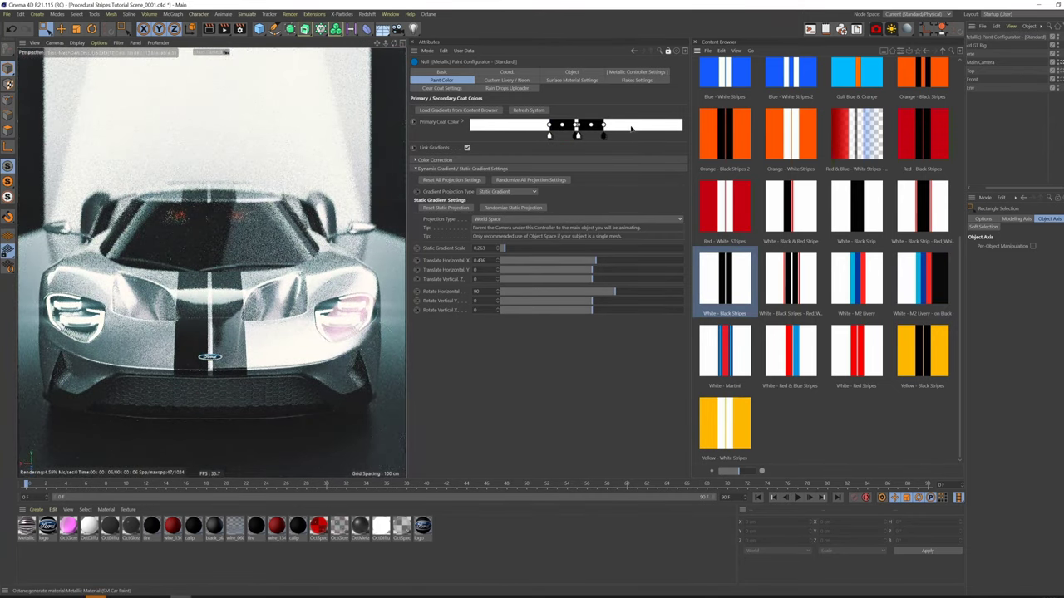
{"action": "left_click_drag", "start_coordinate": [725, 208], "coordinate": [615, 126]}
Browse the Flags folder of the procedural stripe gradients and open its Pride subfolder.
{"action": "left_click_drag", "start_coordinate": [962, 291], "coordinate": [959, 114]}
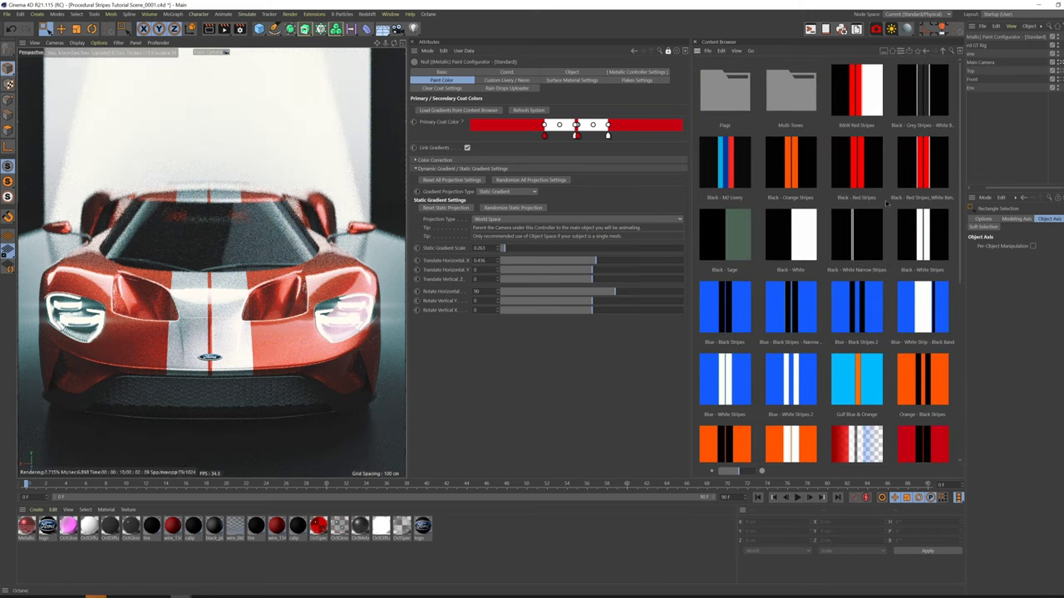
{"action": "double_click", "coordinate": [725, 84]}
{"action": "left_click", "coordinate": [943, 51]}
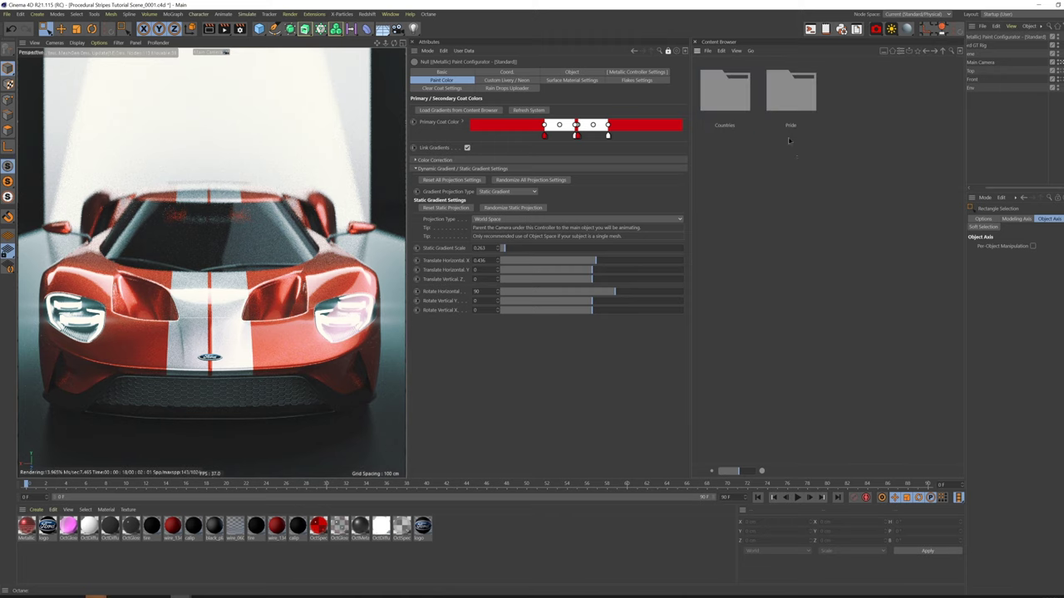
{"action": "double_click", "coordinate": [790, 88]}
{"action": "mouse_move", "coordinate": [960, 349]}
{"action": "left_mouse_down"}
{"action": "mouse_move", "coordinate": [959, 377]}
{"action": "mouse_move", "coordinate": [960, 340]}
{"action": "left_mouse_up"}
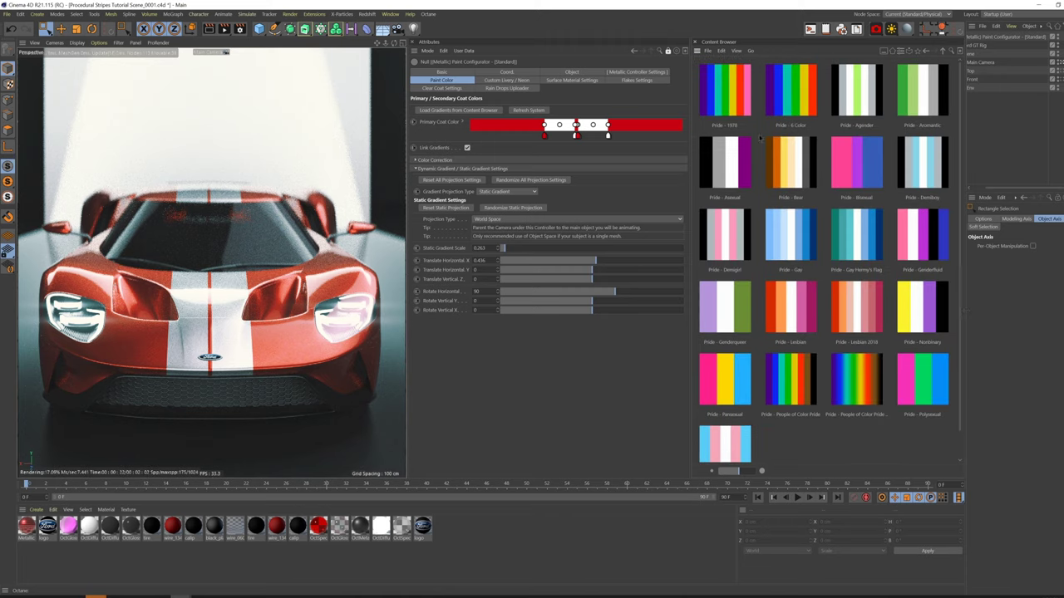
Apply the Pride - 1978 gradient to the Primary Coat Color, and replace it with the smoothly blended People of Color Pride gradient.
{"action": "left_click", "coordinate": [730, 94]}
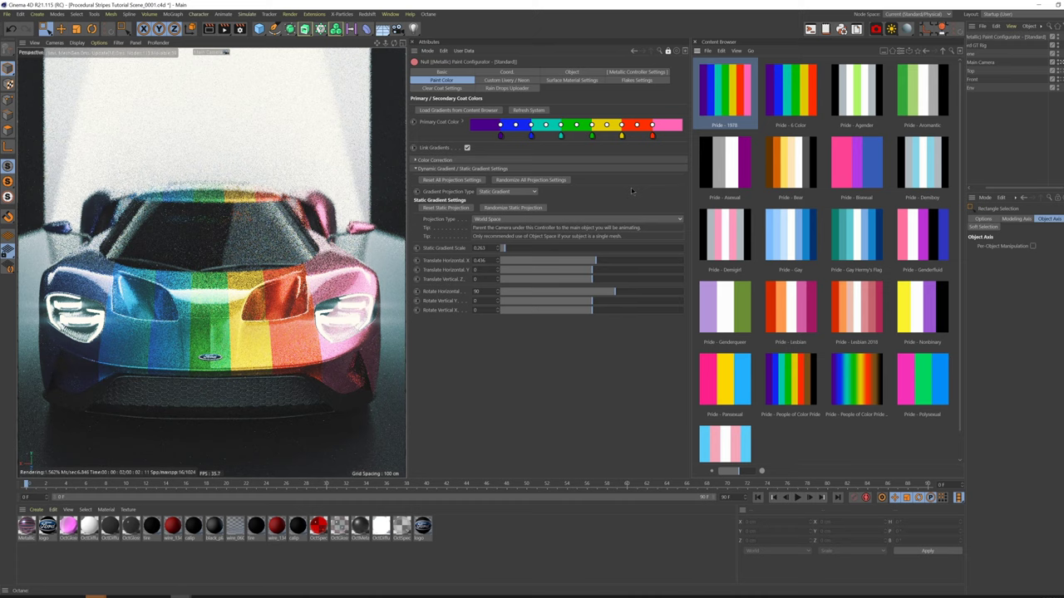
{"action": "left_click", "coordinate": [531, 136]}
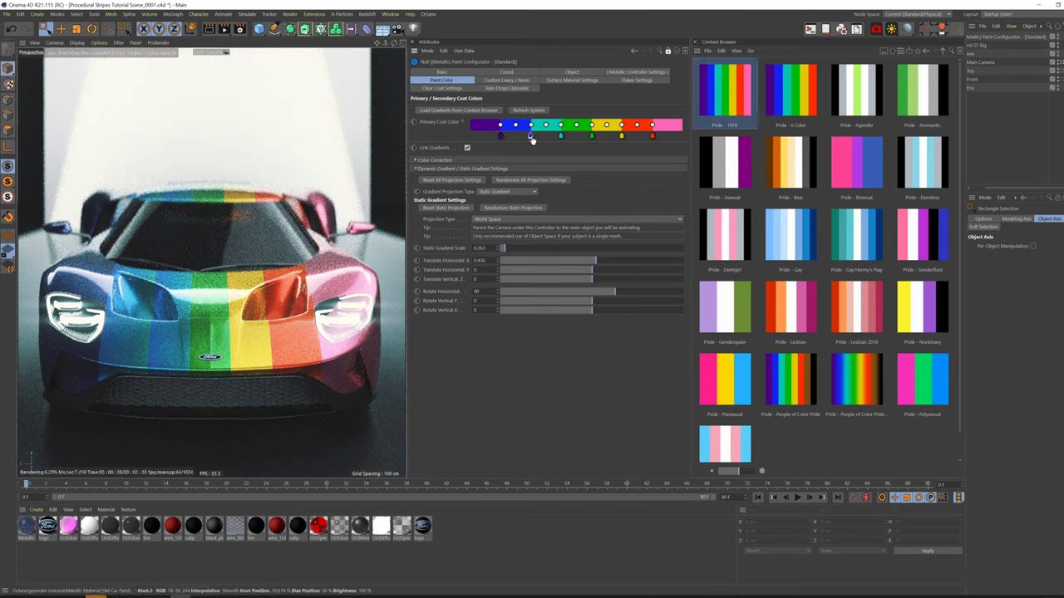
{"action": "left_click", "coordinate": [860, 383]}
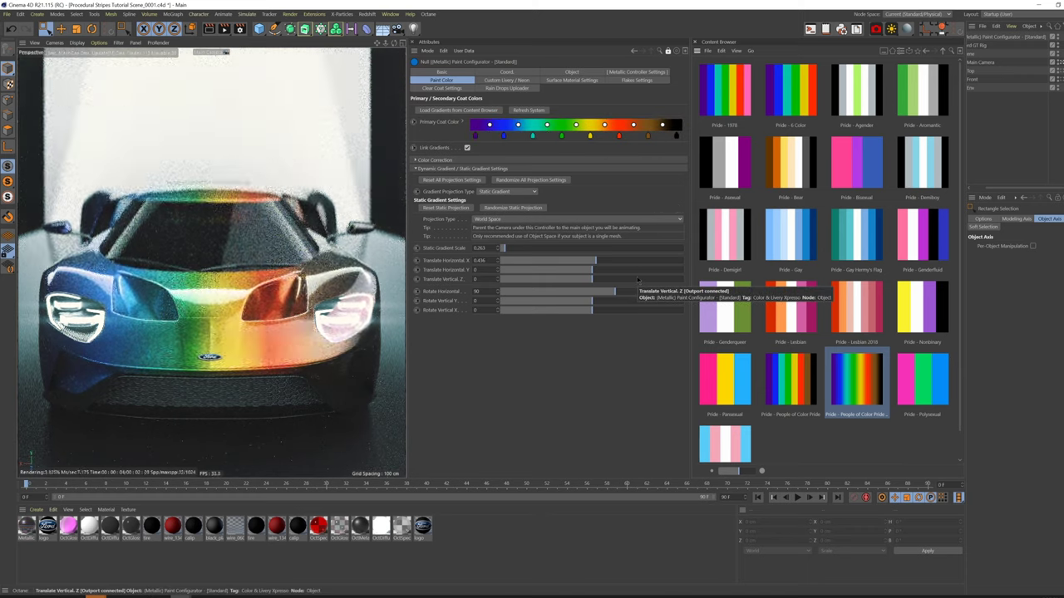
Try Rotate Horizontal at 0 in the Top view, set Static Gradient Scale to 0.844, and set Rotate Horizontal back to 90.
{"action": "left_click_drag", "start_coordinate": [482, 292], "coordinate": [458, 293]}
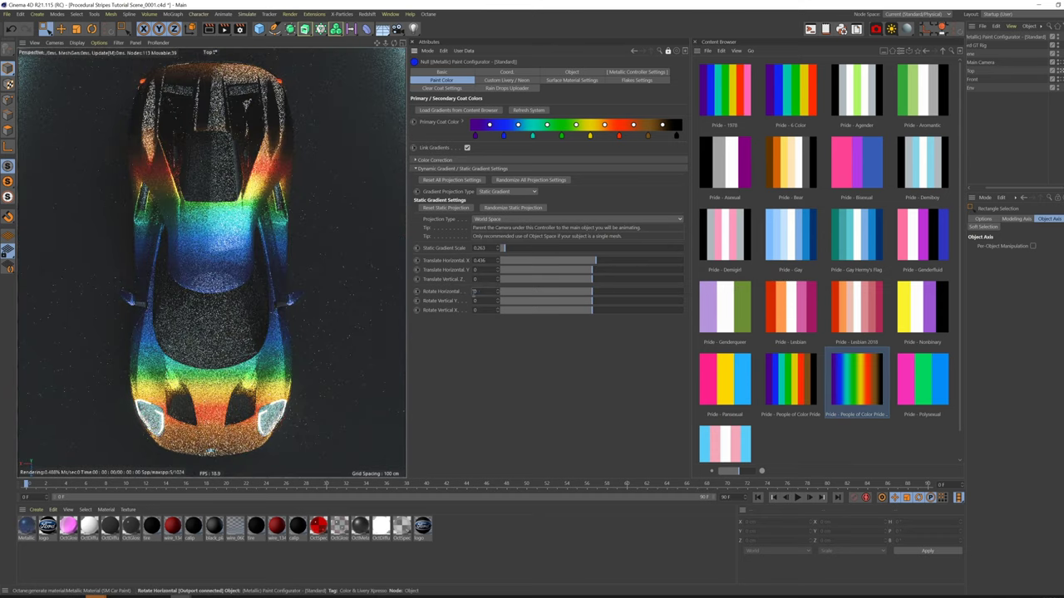
{"action": "left_click_drag", "start_coordinate": [502, 248], "coordinate": [513, 249]}
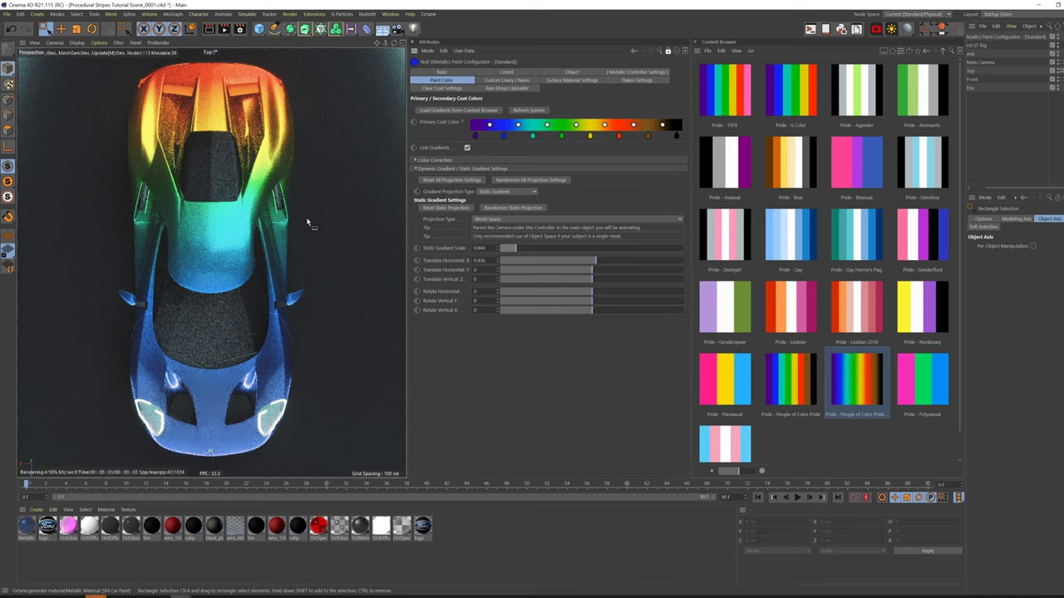
{"action": "key", "text": "e"}
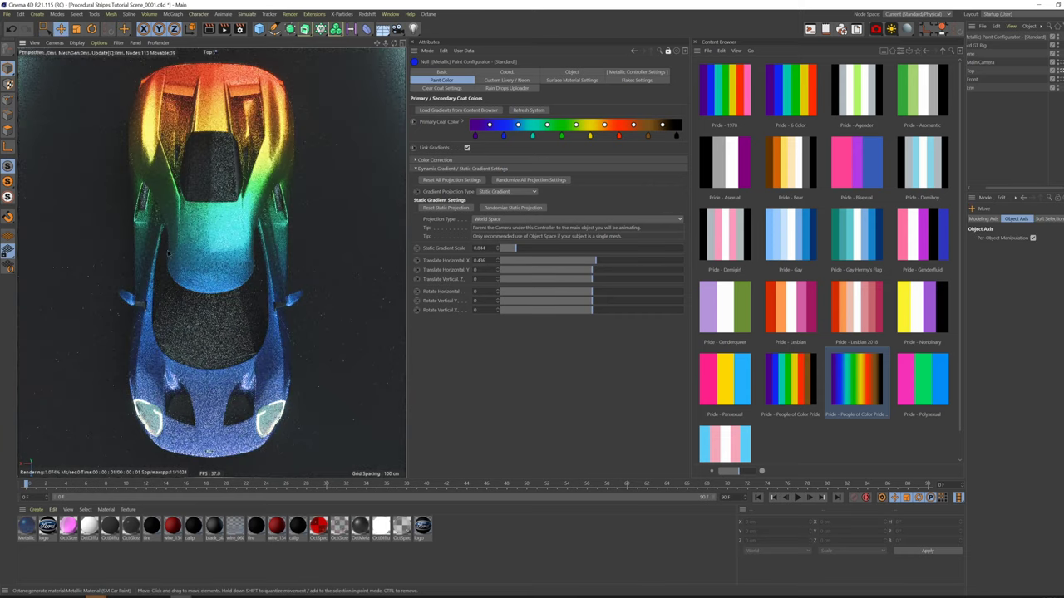
{"action": "left_click_drag", "start_coordinate": [151, 240], "coordinate": [199, 225], "text": "alt"}
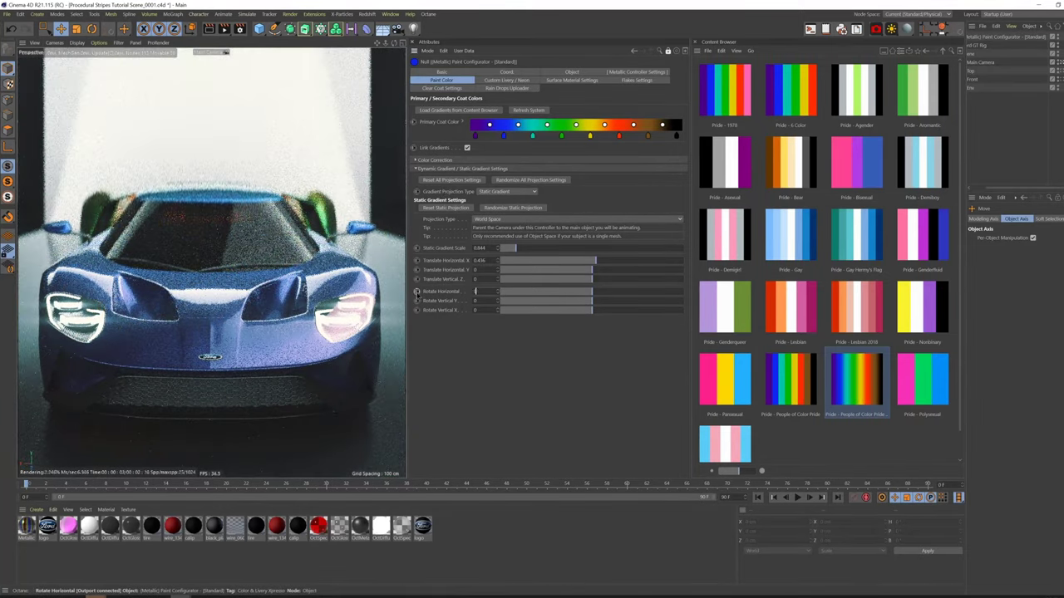
{"action": "type", "text": "90"}
{"action": "key", "text": "Return"}
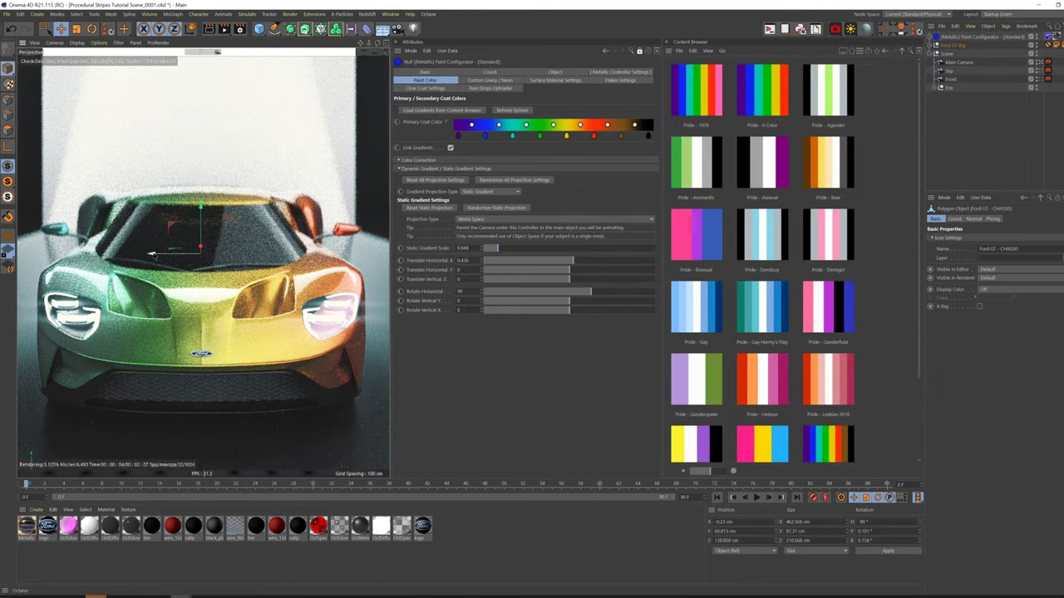
Try moving the Ford GT - CHASSIS sideways through the World Space gradient, and undo the move.
{"action": "left_click_drag", "start_coordinate": [152, 255], "coordinate": [275, 256]}
{"action": "key", "text": "ctrl+z"}
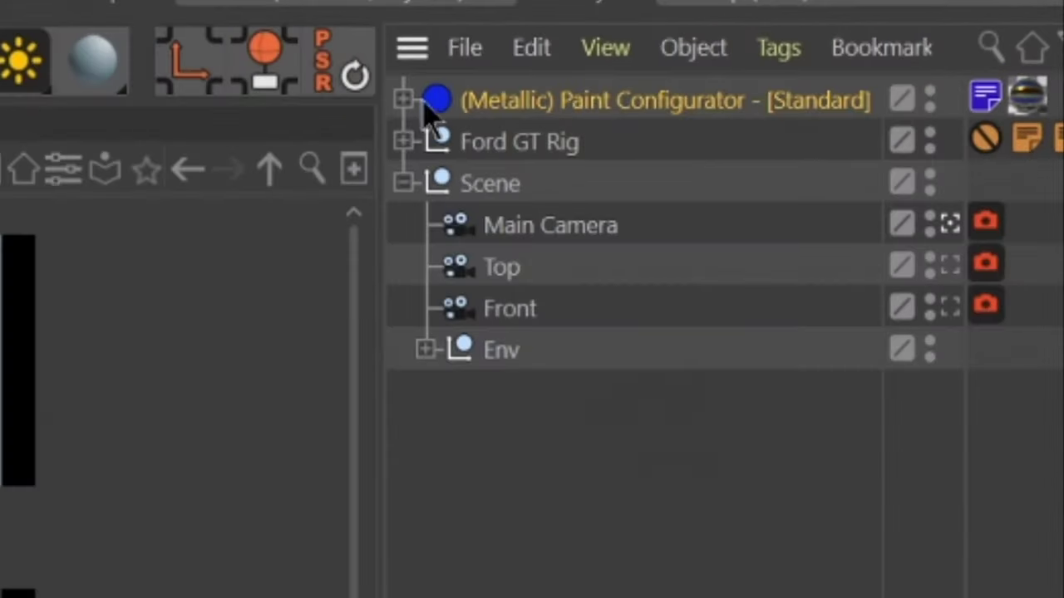
Expand the Paint Configurator and Ford GT Rig, and place the [ Place as Child of Car/Subject ] camera under Ford GT - CHASSIS.
{"action": "left_click", "coordinate": [930, 39]}
{"action": "left_click", "coordinate": [519, 151]}
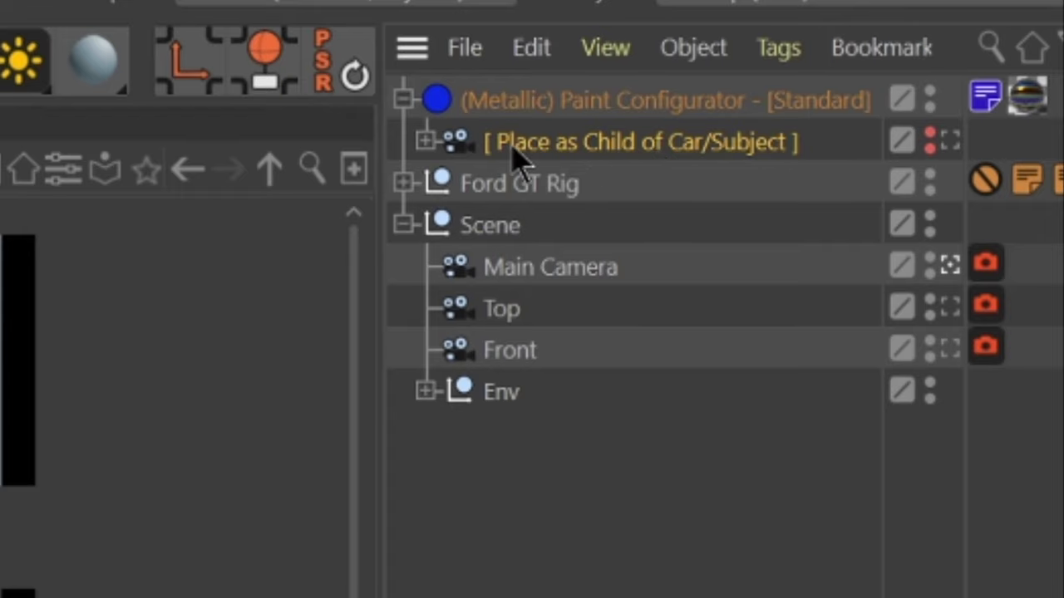
{"action": "left_click", "coordinate": [404, 183]}
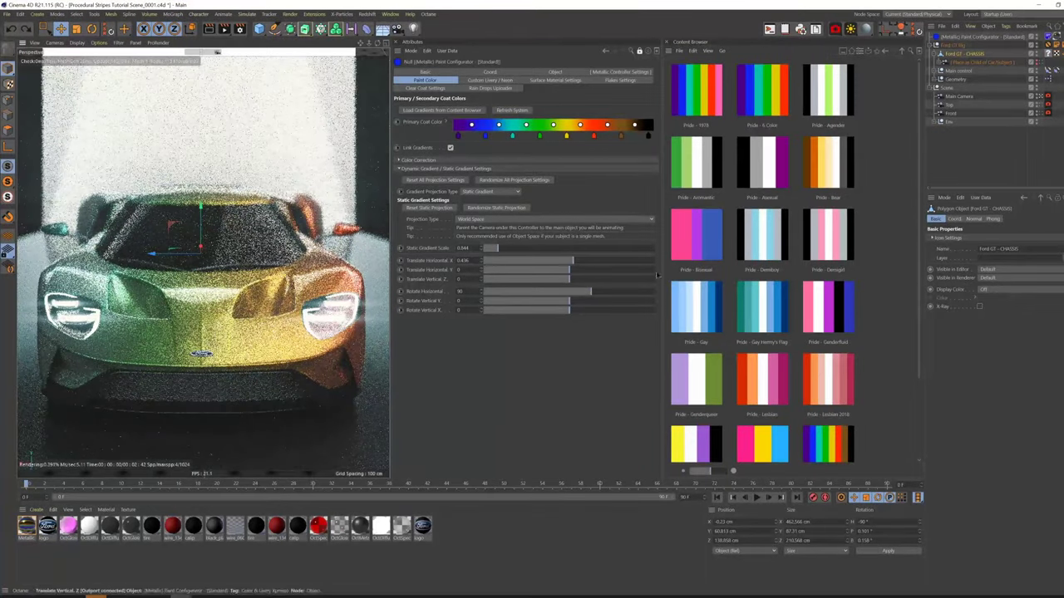
Make the entire (Metallic) Paint Configurator, with its camera inside it, a child of Ford GT - CHASSIS.
{"action": "left_click", "coordinate": [960, 38]}
{"action": "left_click_drag", "start_coordinate": [962, 40], "coordinate": [964, 64]}
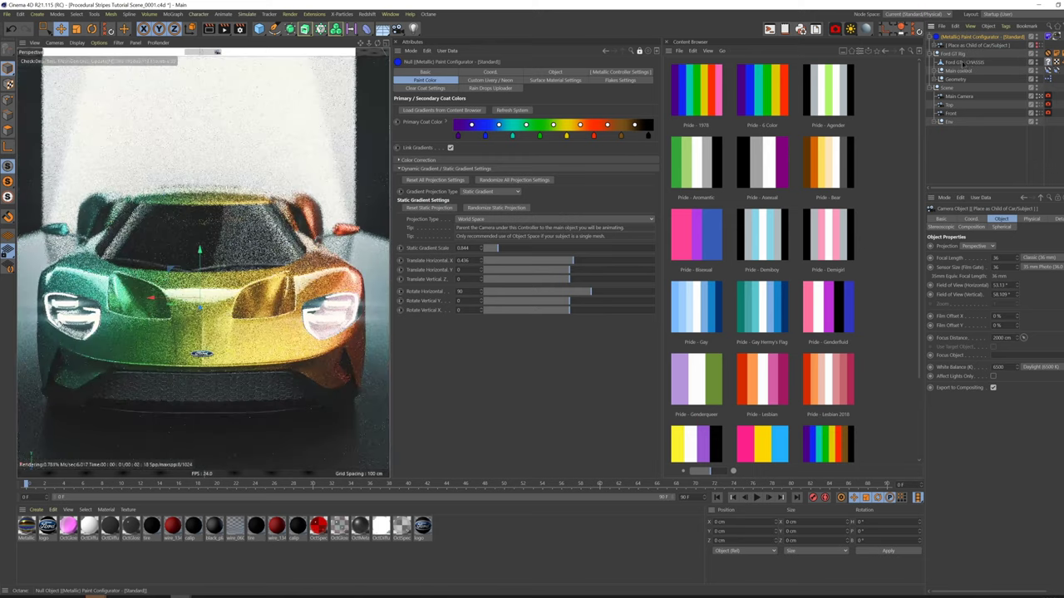
{"action": "left_click", "coordinate": [978, 149]}
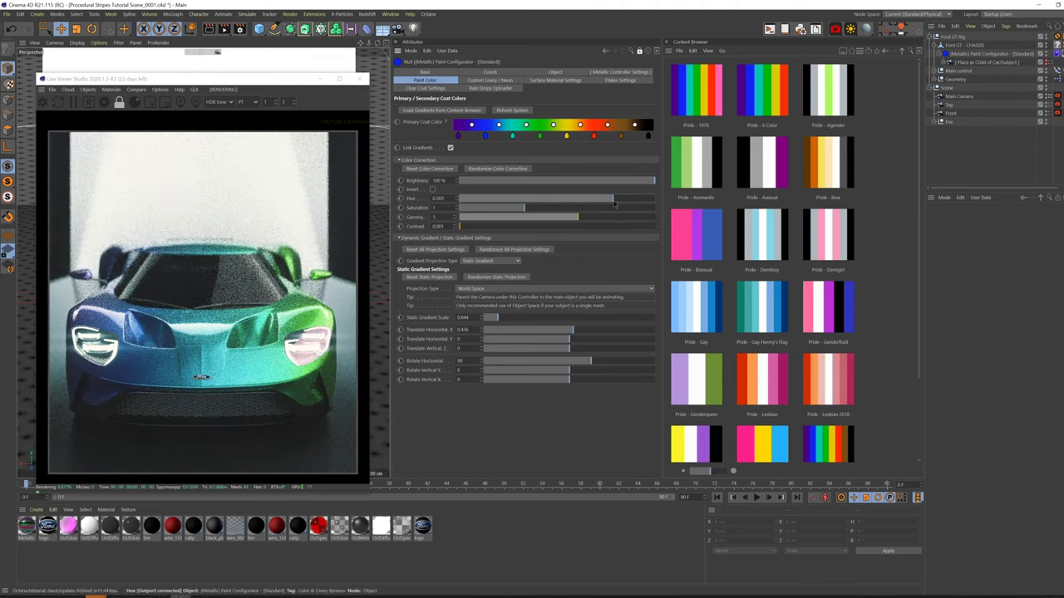
Adjust the gradient's color correction to Hue 0.361, Saturation 1.705, Brightness 39% and Gamma about 0.16.
{"action": "left_click_drag", "start_coordinate": [616, 205], "coordinate": [592, 200]}
{"action": "left_click_drag", "start_coordinate": [524, 207], "coordinate": [535, 181]}
{"action": "left_click_drag", "start_coordinate": [578, 217], "coordinate": [570, 217]}
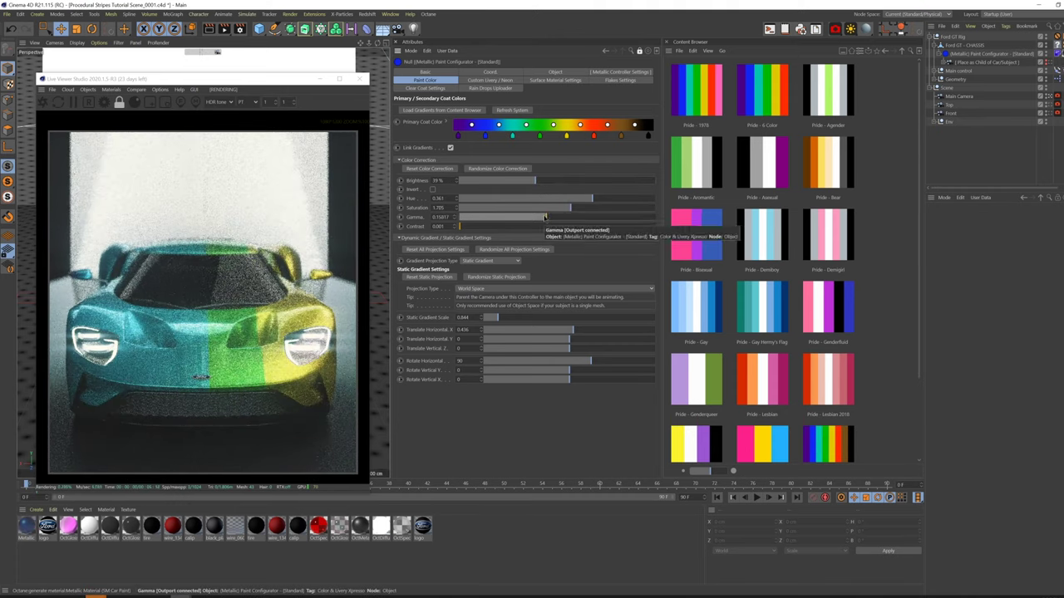
Randomize the gradient's color correction several times to try different paint looks.
{"action": "left_click", "coordinate": [484, 170]}
{"action": "left_click", "coordinate": [483, 170]}
{"action": "left_click", "coordinate": [482, 171]}
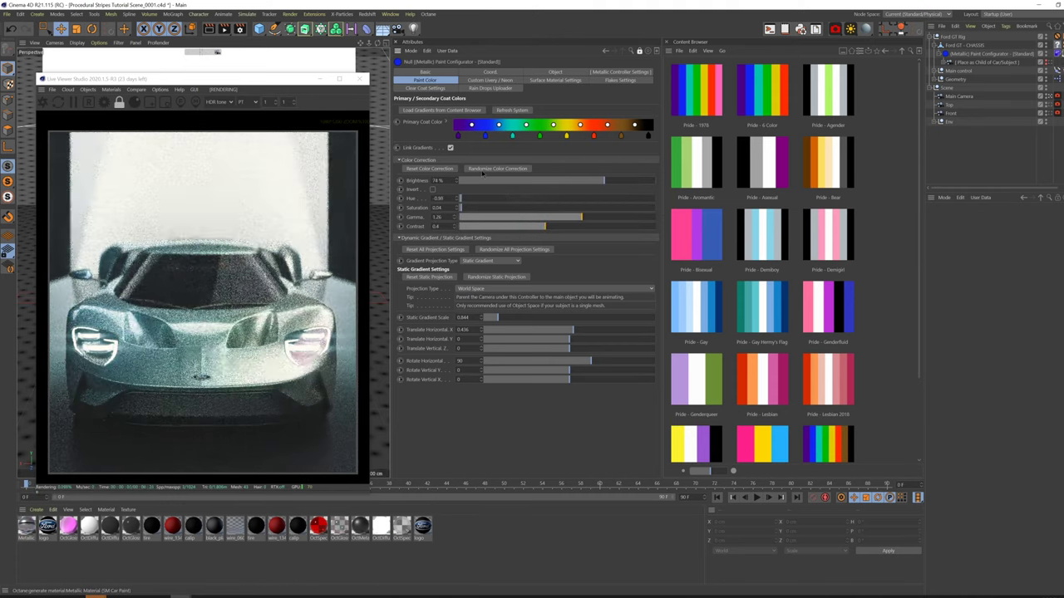